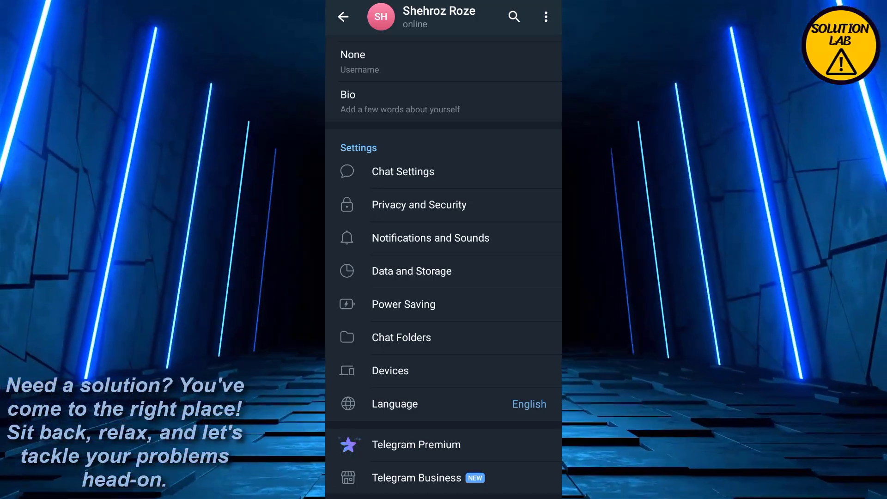
{"action": "scroll", "coordinate": [444, 264], "scroll_direction": "down", "scroll_amount": 3}
{"action": "scroll", "coordinate": [444, 263], "scroll_direction": "up", "scroll_amount": 3}
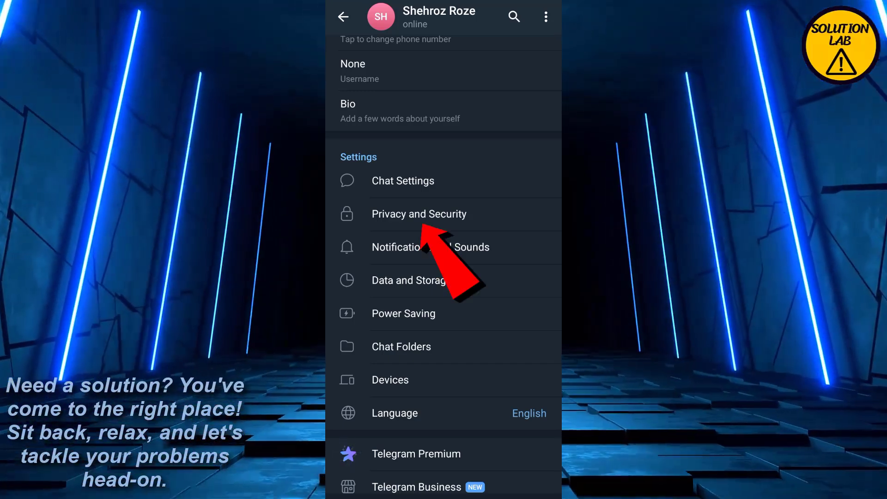
Step: Review the Privacy and Security page down to Secret Chats, then return to the chat list
{"action": "left_click", "coordinate": [419, 213]}
{"action": "scroll", "coordinate": [443, 263], "scroll_direction": "down", "scroll_amount": 5}
{"action": "scroll", "coordinate": [443, 263], "scroll_direction": "down", "scroll_amount": 2}
{"action": "scroll", "coordinate": [443, 263], "scroll_direction": "down", "scroll_amount": 1}
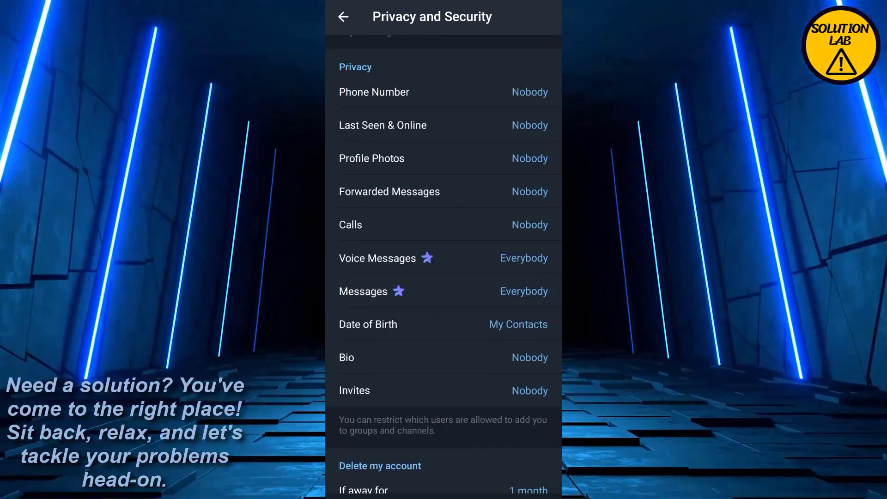
{"action": "scroll", "coordinate": [444, 264], "scroll_direction": "down", "scroll_amount": 10}
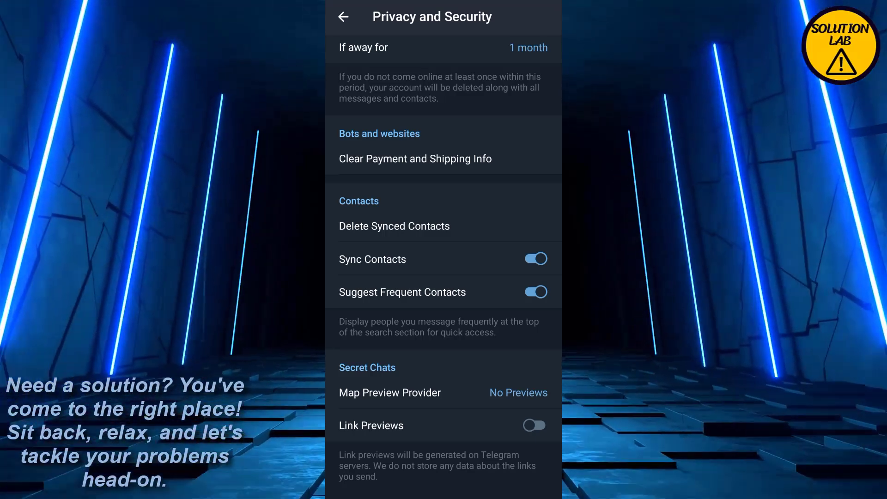
{"action": "key", "text": "Escape"}
{"action": "key", "text": "Escape"}
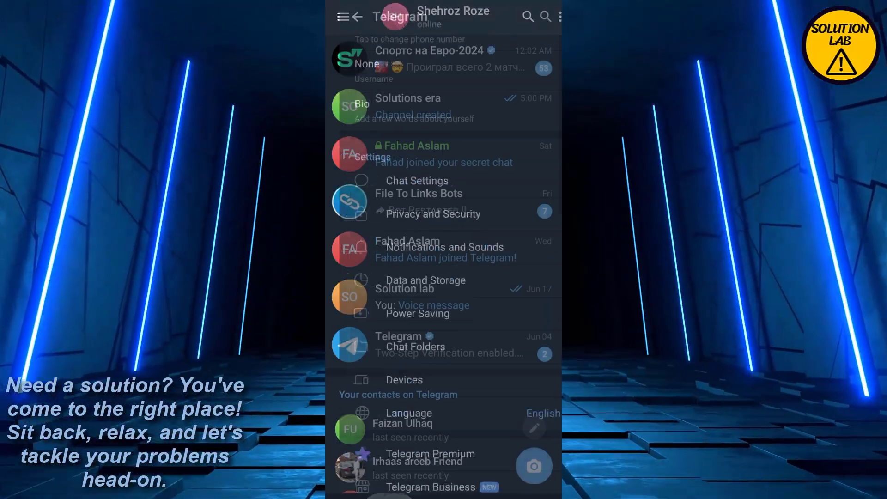